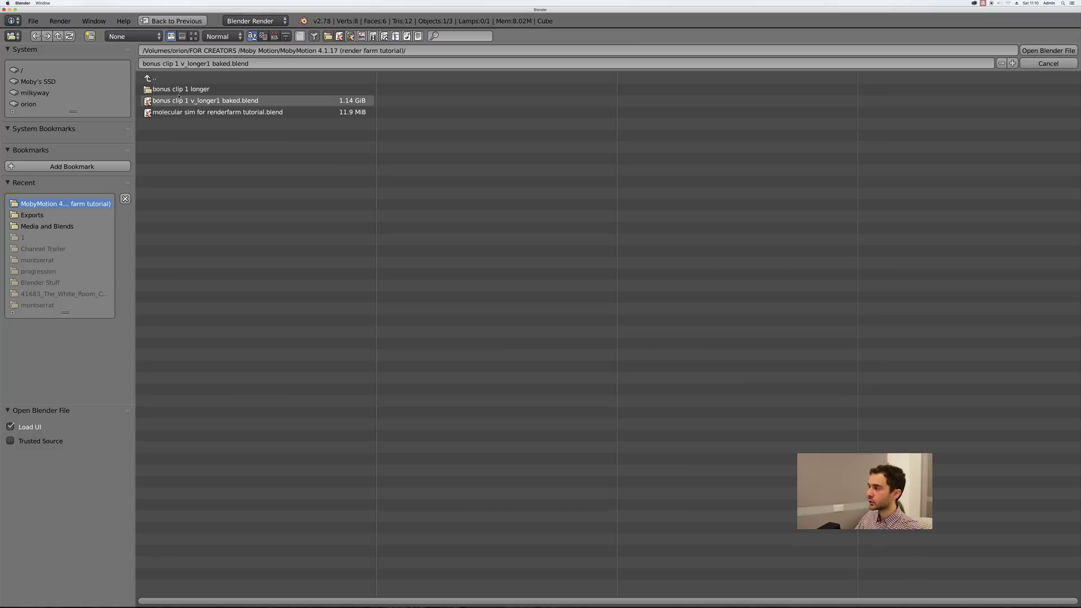
Open the baked bonus clip scene, stop its playback, and switch the viewport to solid shading
{"action": "double_click", "coordinate": [205, 100]}
{"action": "key", "text": "alt+a"}
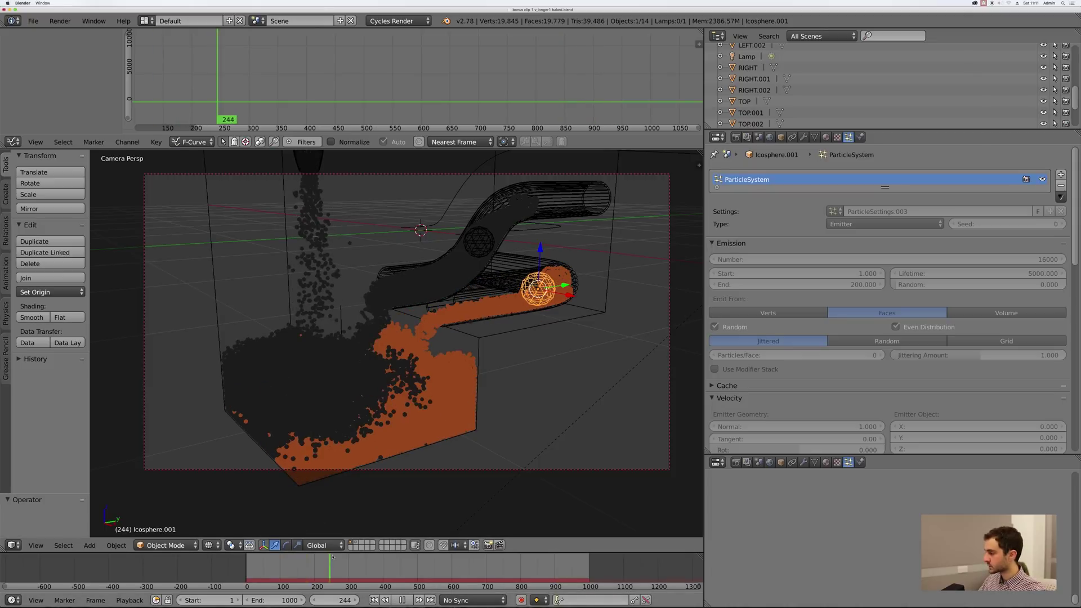
{"action": "key", "text": "z"}
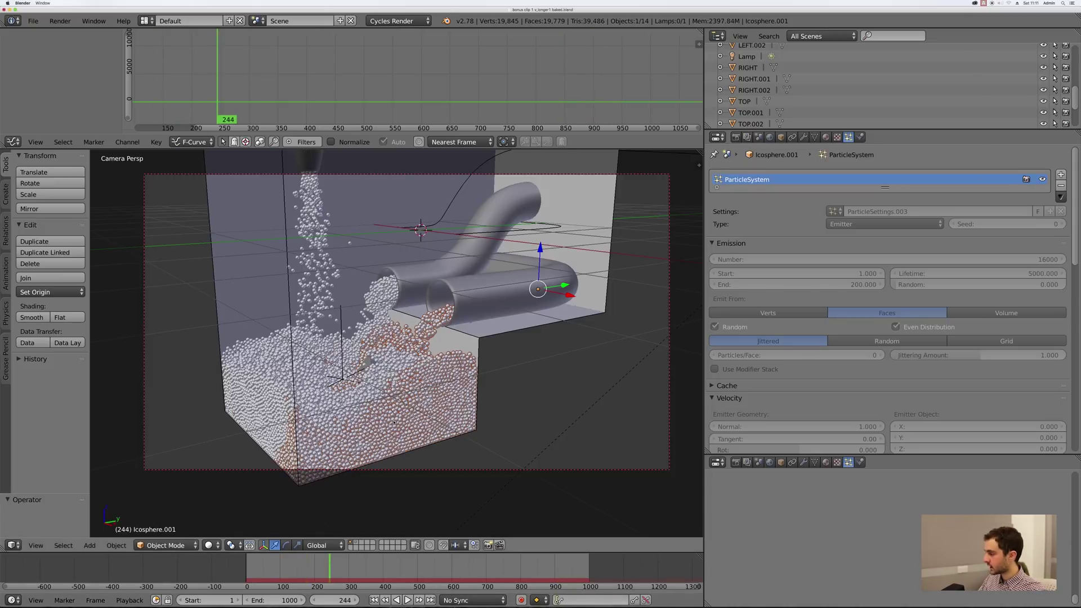
Play and scrub the particle simulation through frames 476 and 505 toward frame 893
{"action": "left_click", "coordinate": [284, 565]}
{"action": "key", "text": "alt+a"}
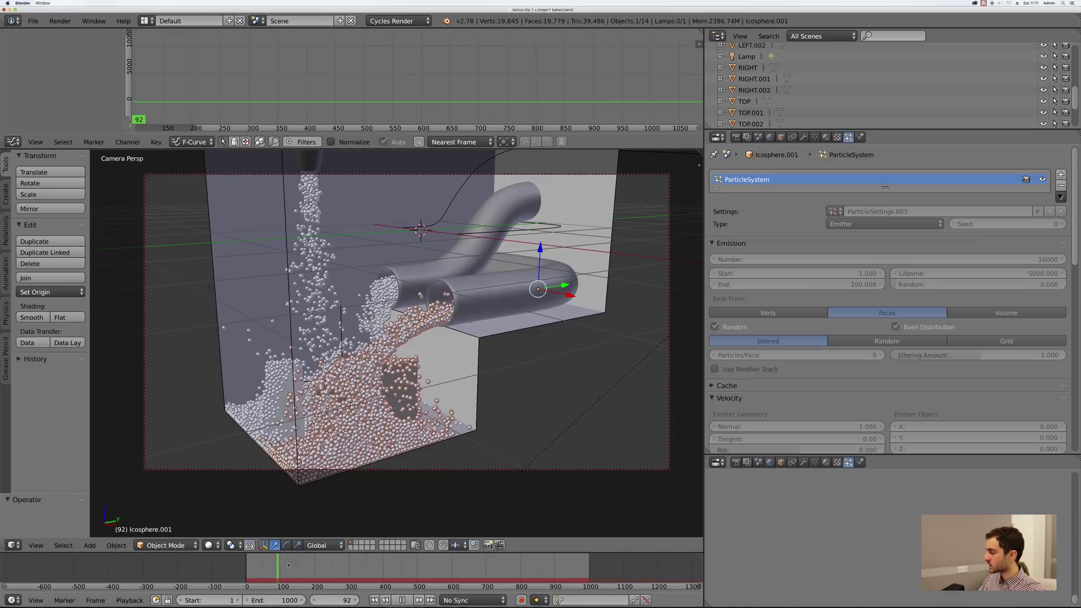
{"action": "left_click_drag", "start_coordinate": [311, 564], "coordinate": [419, 568]}
{"action": "key", "text": "alt+a"}
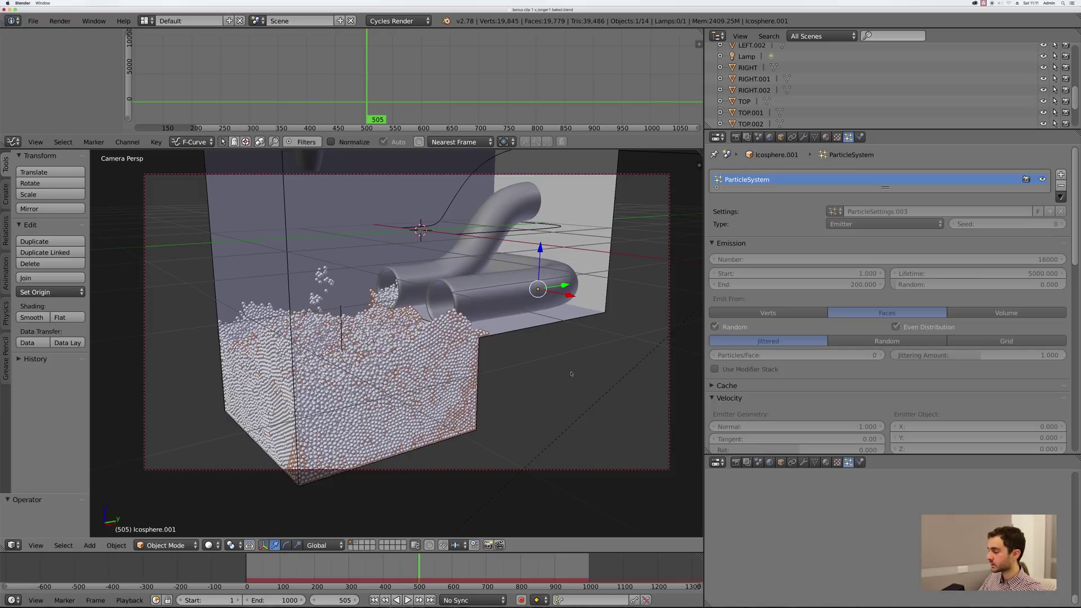
{"action": "left_click_drag", "start_coordinate": [420, 566], "coordinate": [556, 565]}
{"action": "key", "text": "Escape"}
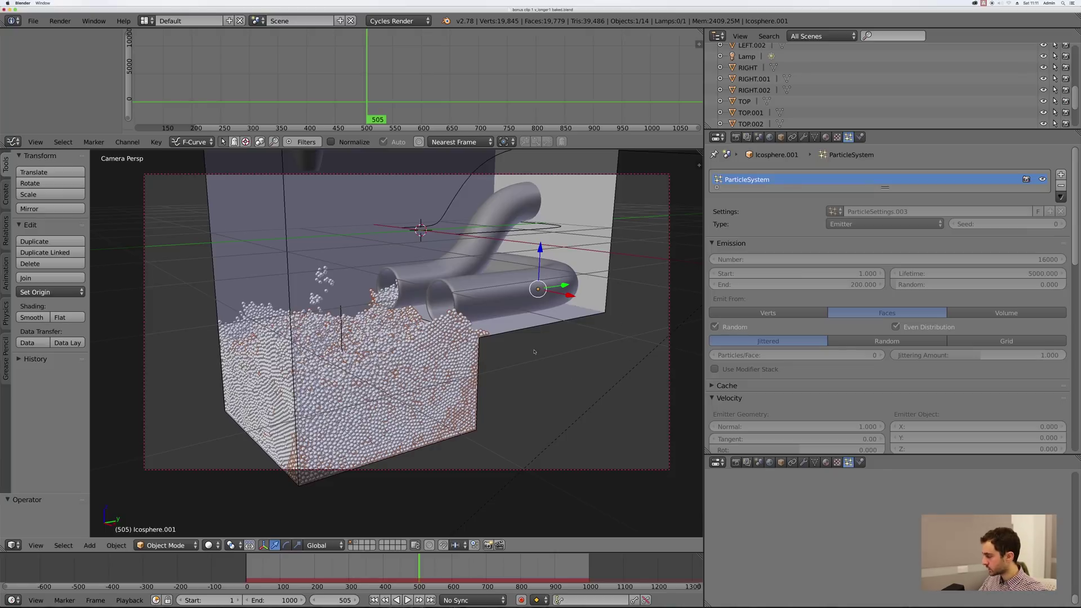
{"action": "key", "text": "alt+a"}
{"action": "left_click_drag", "start_coordinate": [423, 566], "coordinate": [556, 566]}
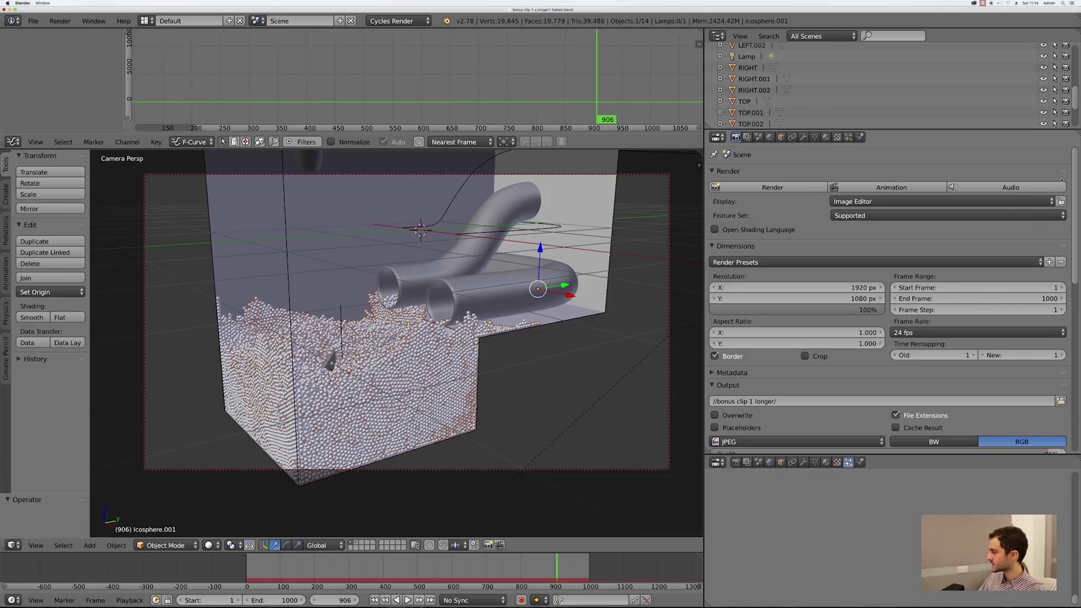
{"action": "scroll", "coordinate": [748, 357], "scroll_direction": "down", "scroll_amount": 2}
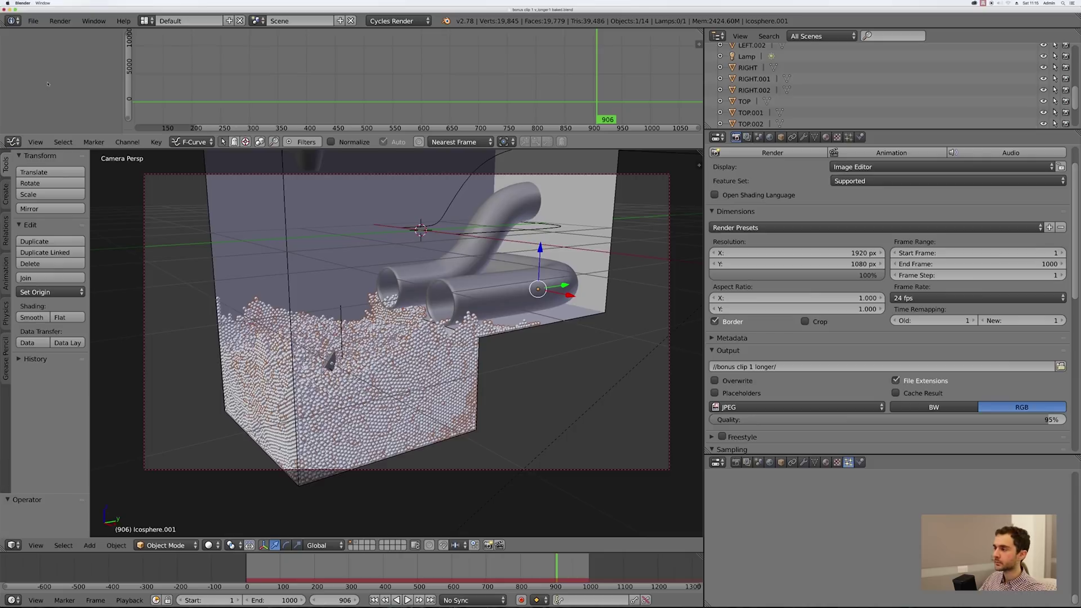
Save the particle scene as a new blend file under a different name
{"action": "left_click", "coordinate": [34, 21]}
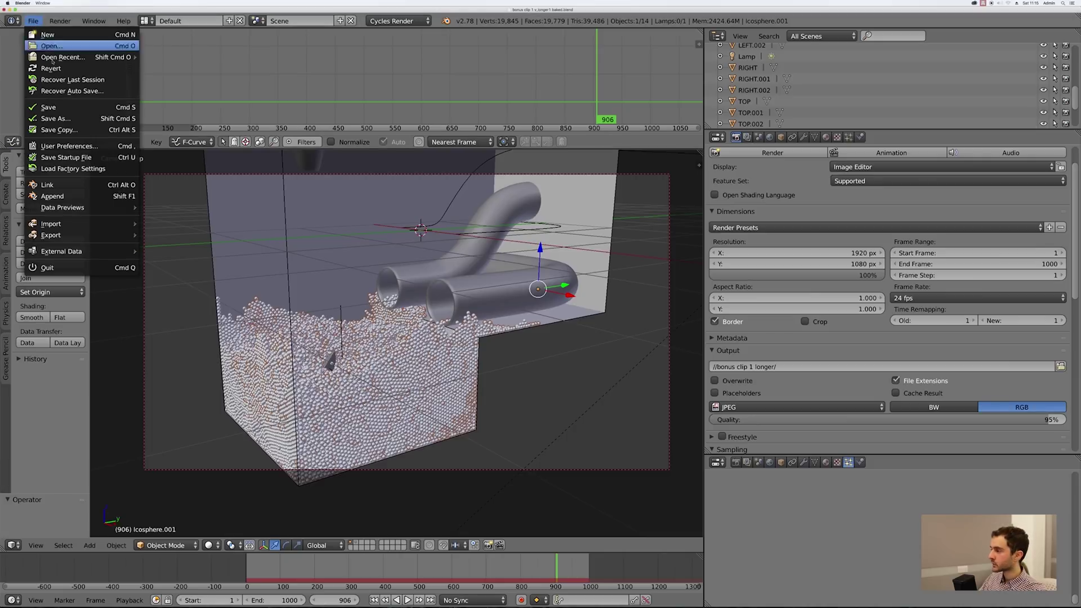
{"action": "left_click", "coordinate": [56, 118]}
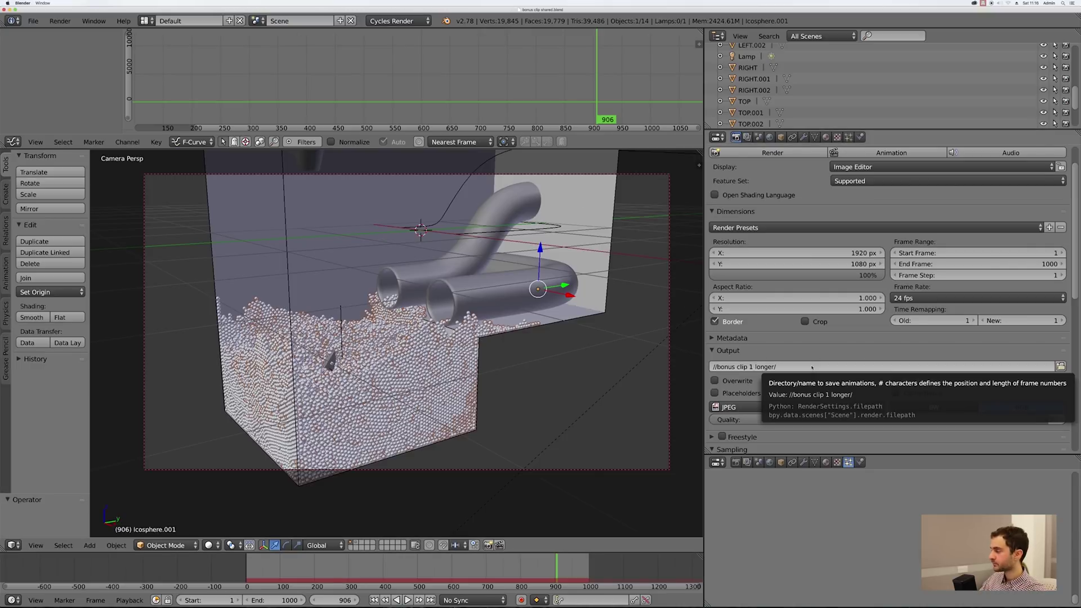
Replace the render output path with //render
{"action": "left_click", "coordinate": [811, 366]}
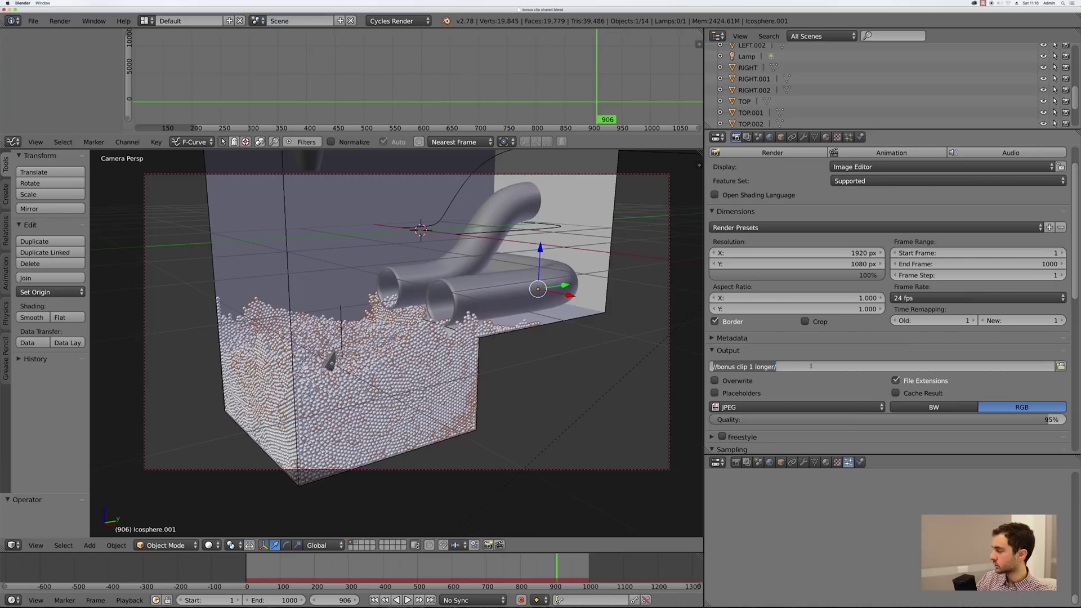
{"action": "type", "text": "/"}
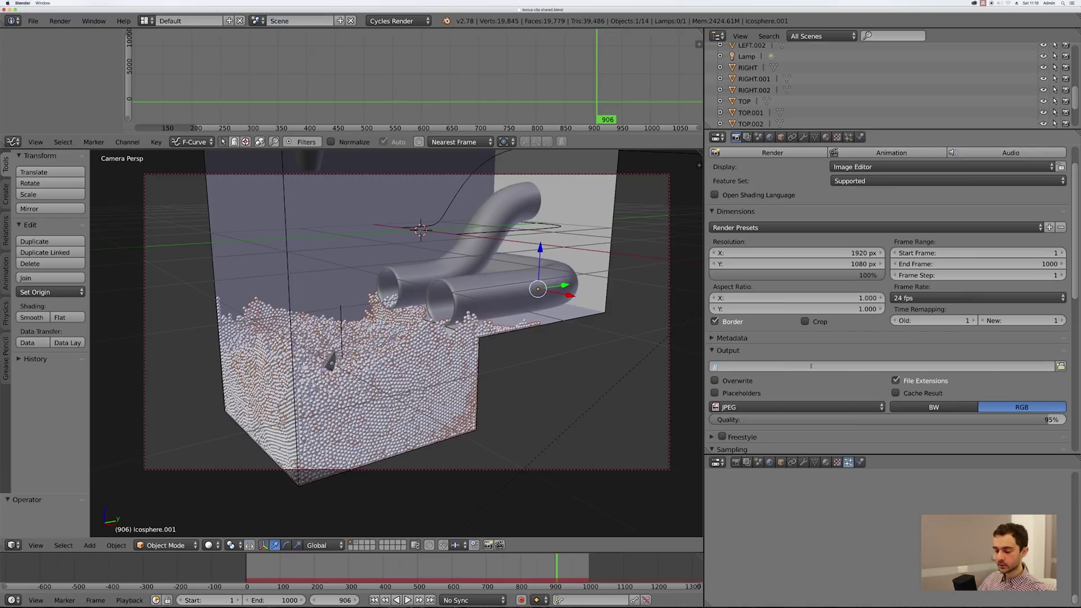
{"action": "type", "text": "/render\\"}
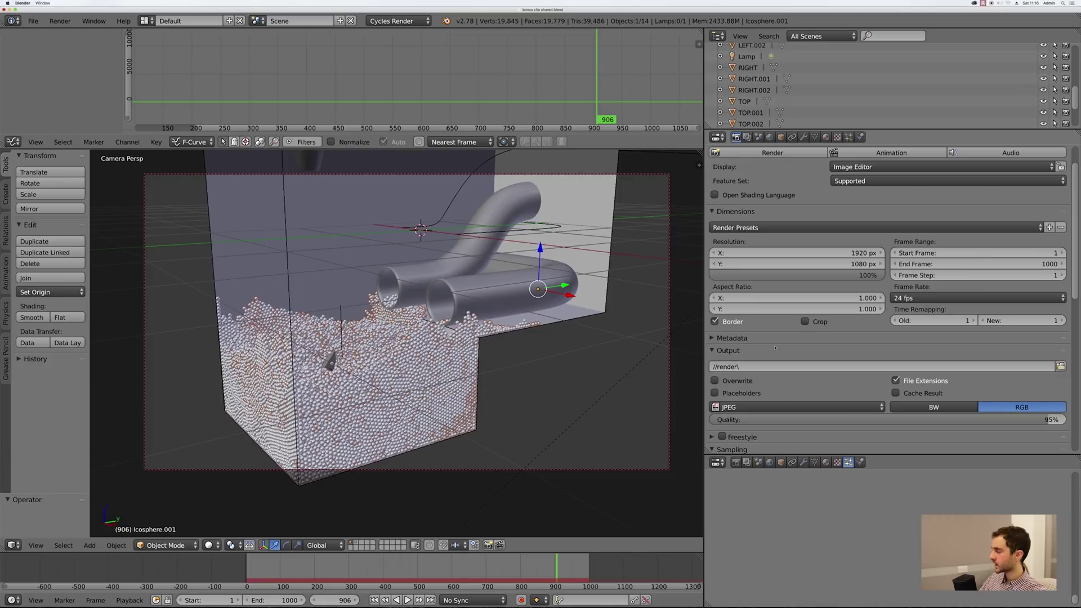
Enable Placeholders in the Output panel, leaving Overwrite unchecked
{"action": "scroll", "coordinate": [775, 348], "scroll_direction": "down", "scroll_amount": 2}
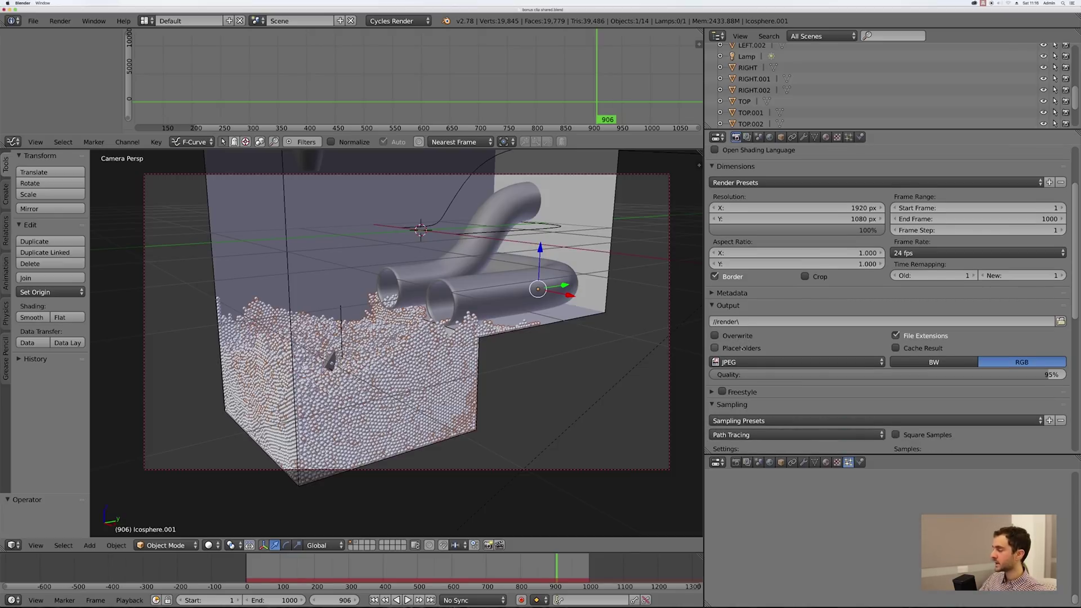
{"action": "left_click", "coordinate": [742, 349]}
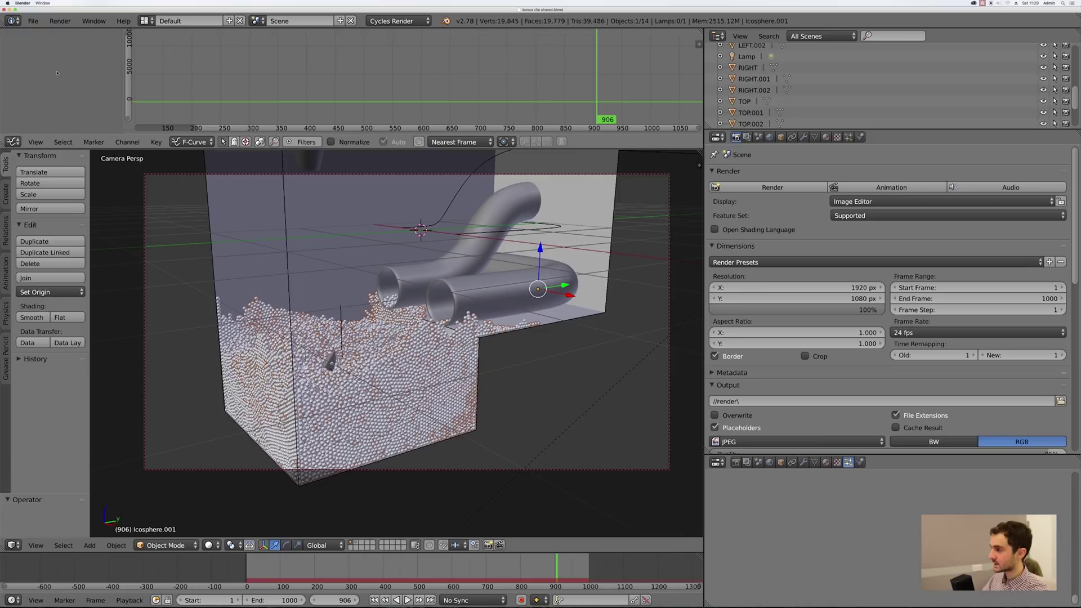
Save the scene and start rendering the full animation
{"action": "left_click", "coordinate": [34, 21]}
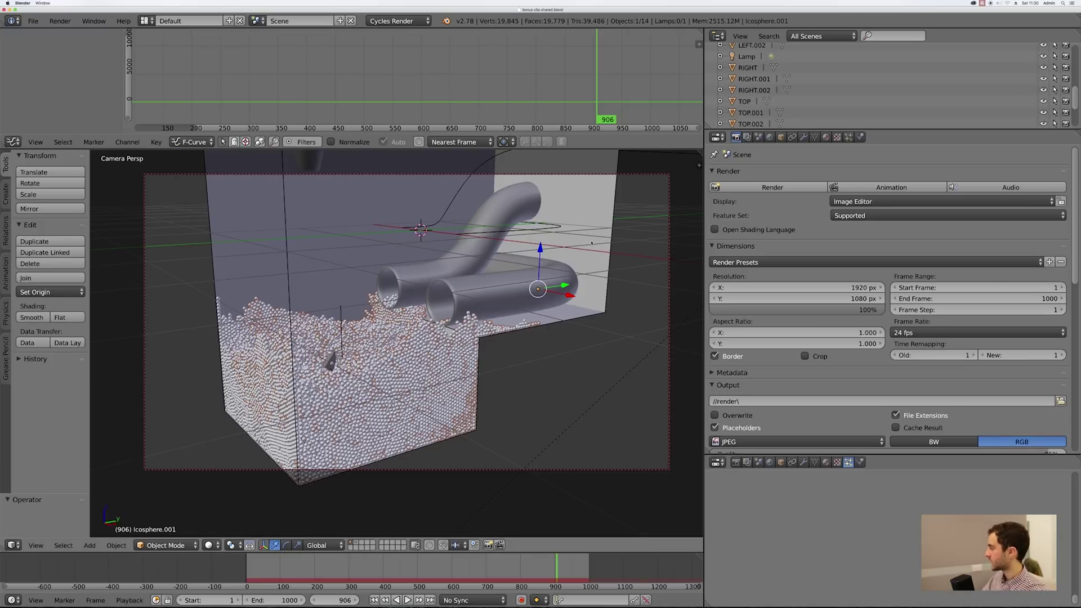
{"action": "left_click", "coordinate": [892, 187]}
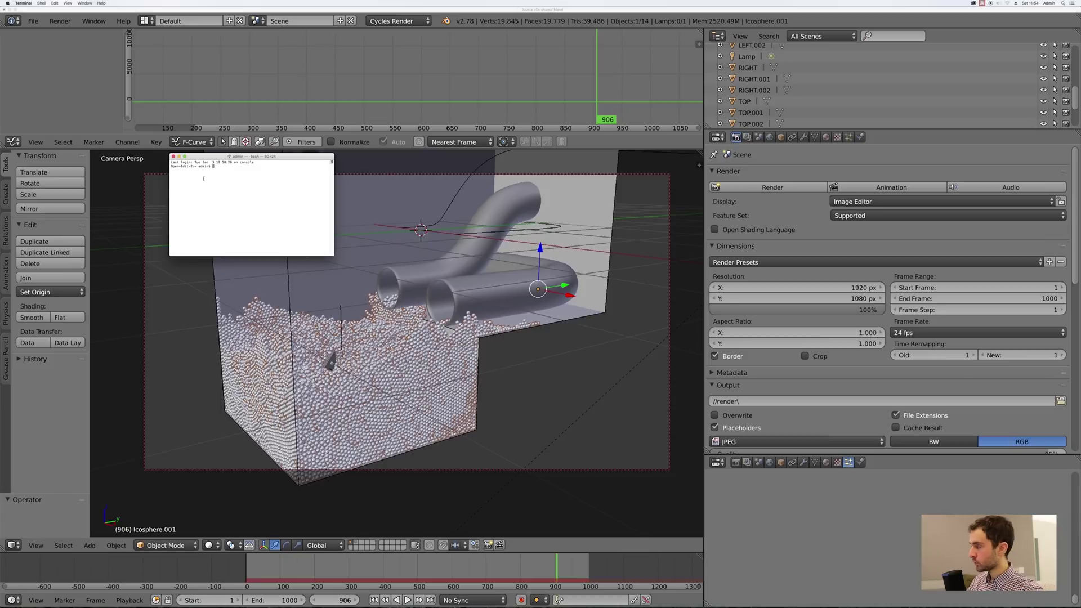
Type an open command for the Blender 2.78a folder in Terminal
{"action": "type", "text": "open -n"}
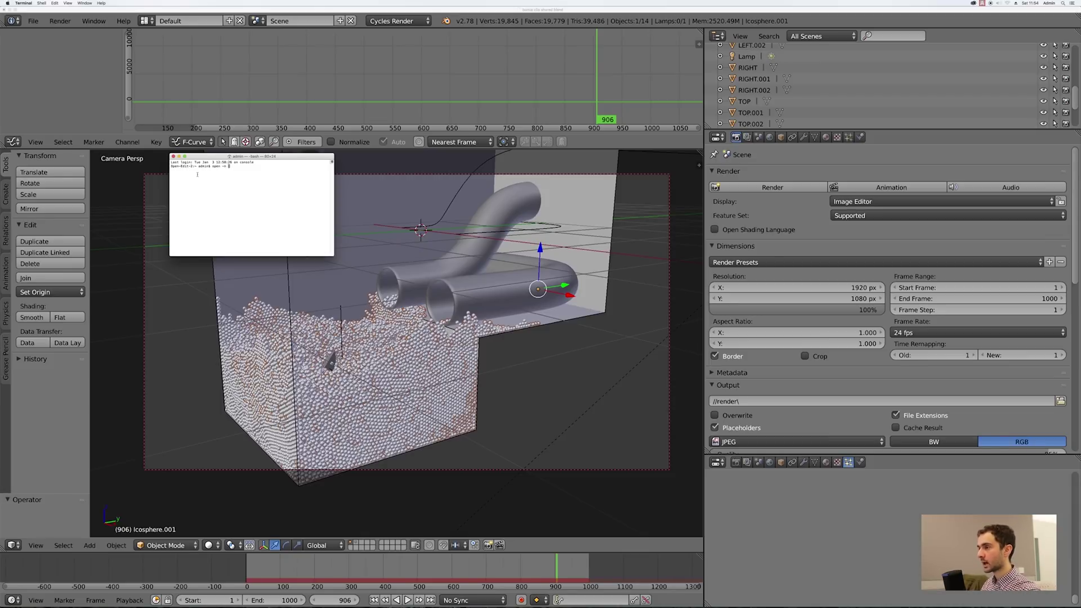
Copy blender.app's full pathname from the Blender 2.78a folder in Finder
{"action": "key", "text": "super+Tab"}
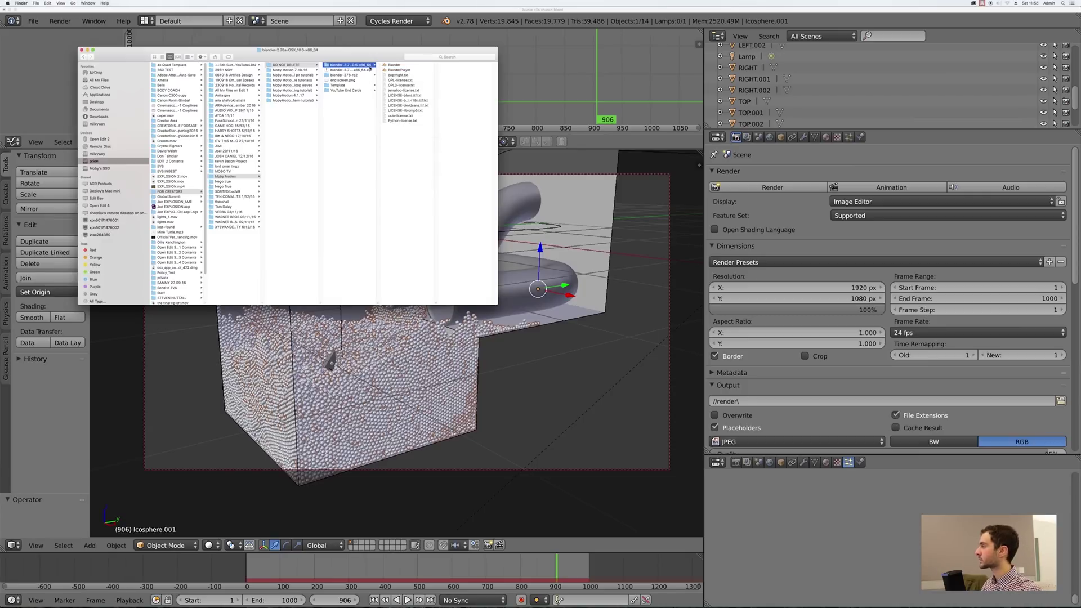
{"action": "right_click", "coordinate": [396, 65]}
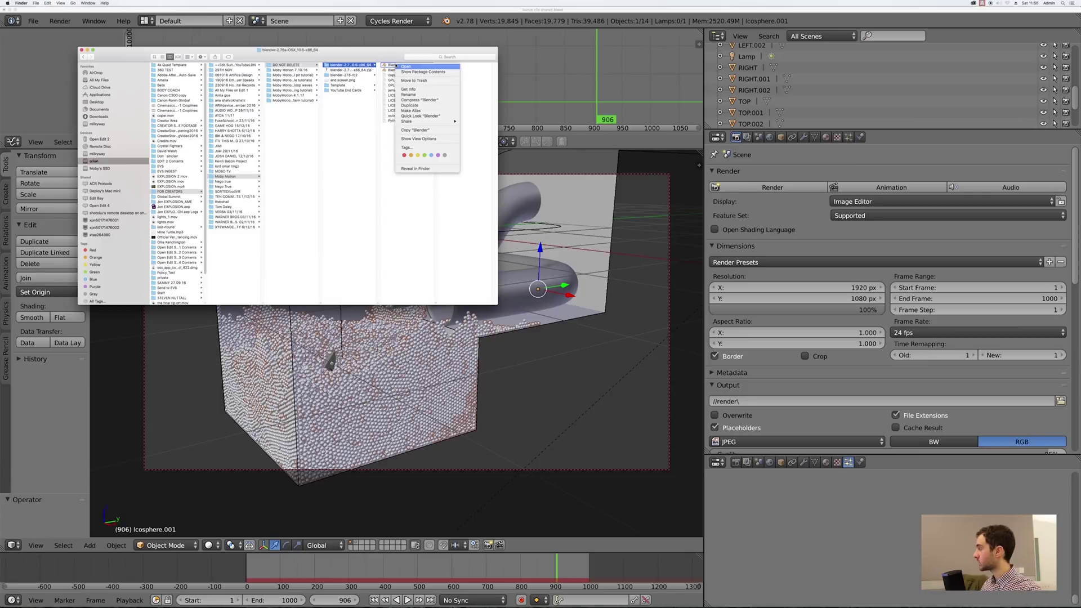
{"action": "key", "text": "alt"}
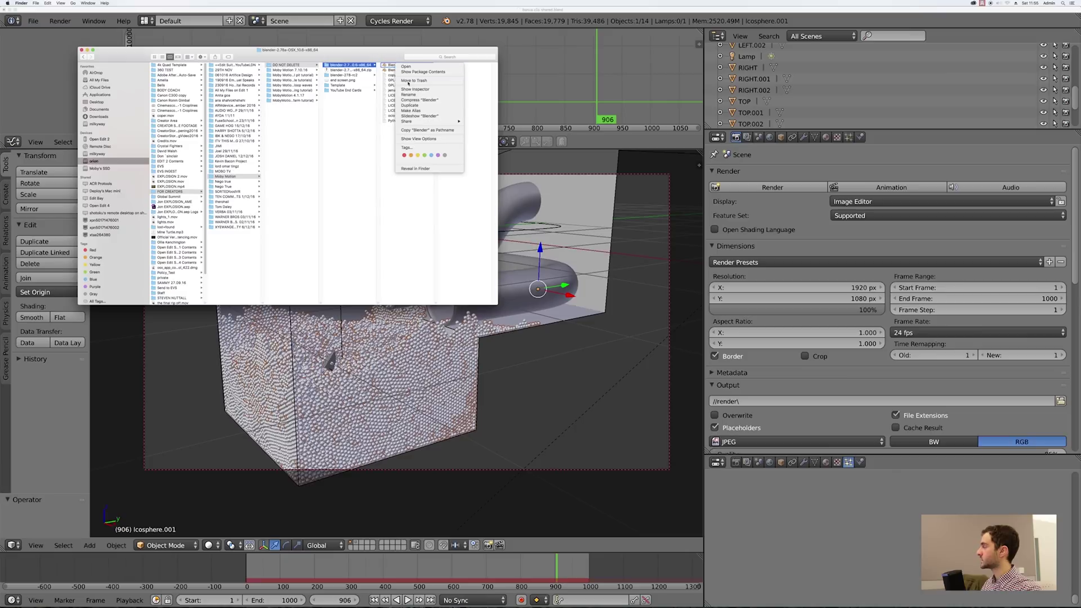
{"action": "left_click", "coordinate": [420, 131]}
Build an 'open -n' command with the pasted Blender path, escaping its space with a backslash
{"action": "left_click_drag", "start_coordinate": [223, 53], "coordinate": [57, 139]}
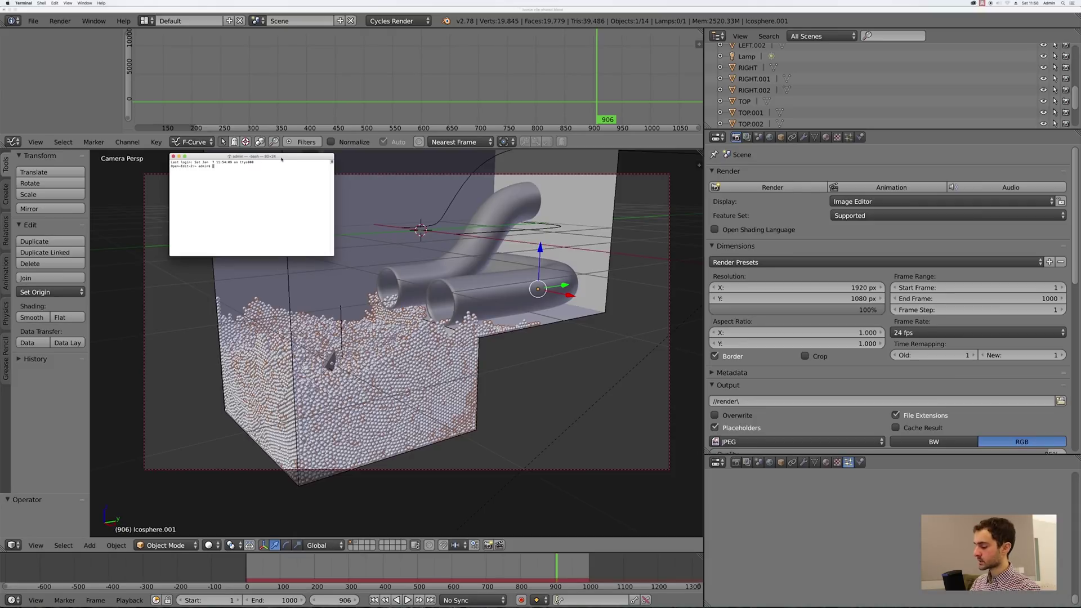
{"action": "type", "text": "open"}
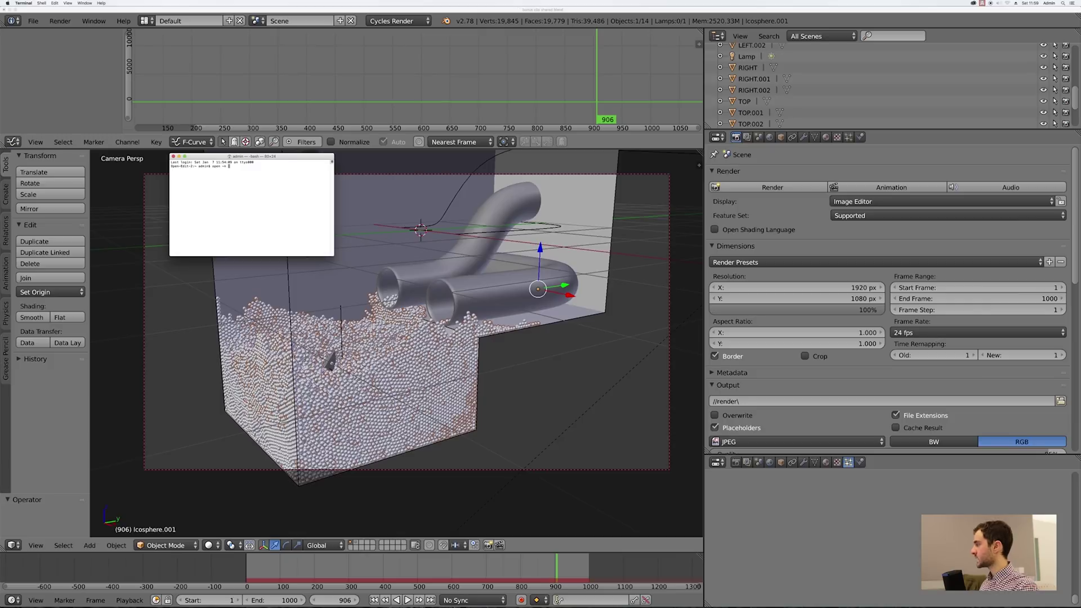
{"action": "type", "text": " -n"}
{"action": "key", "text": "super+v"}
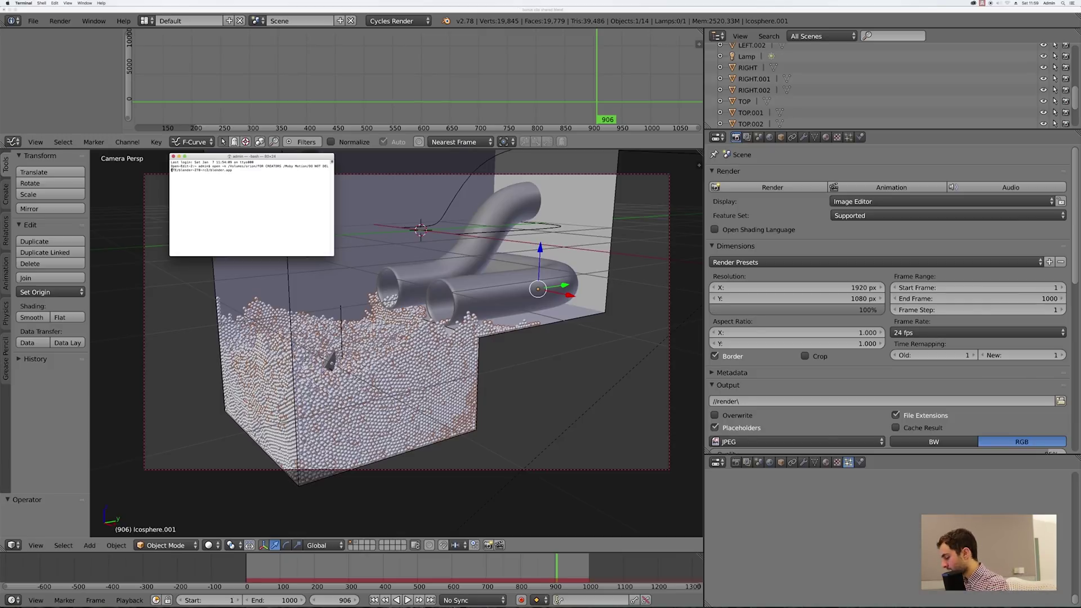
{"action": "type", "text": "\\"}
{"action": "type", "text": "\\"}
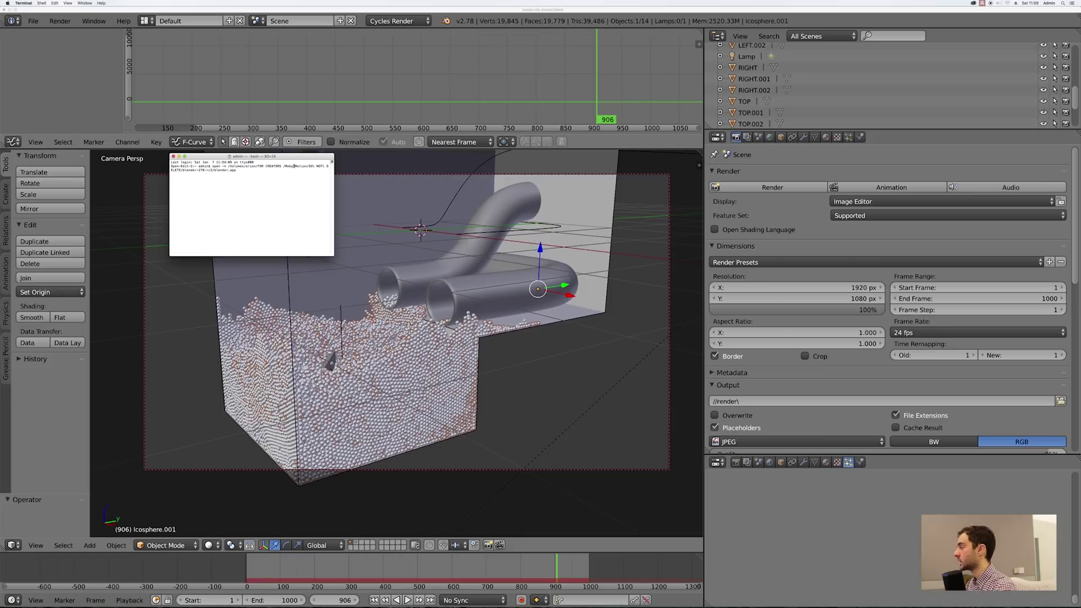
{"action": "type", "text": "\\"}
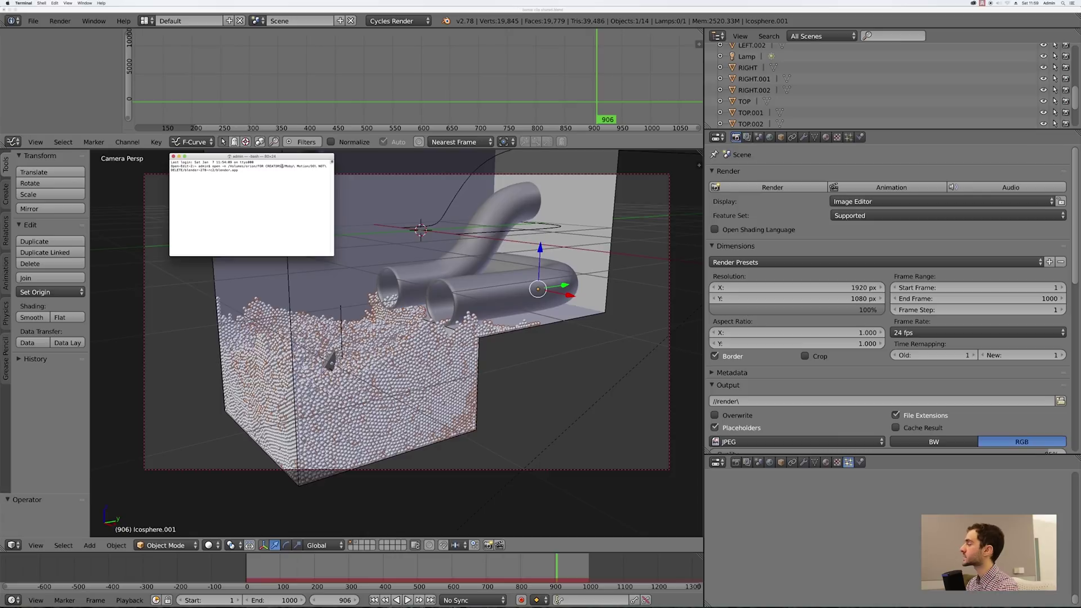
{"action": "type", "text": "\\"}
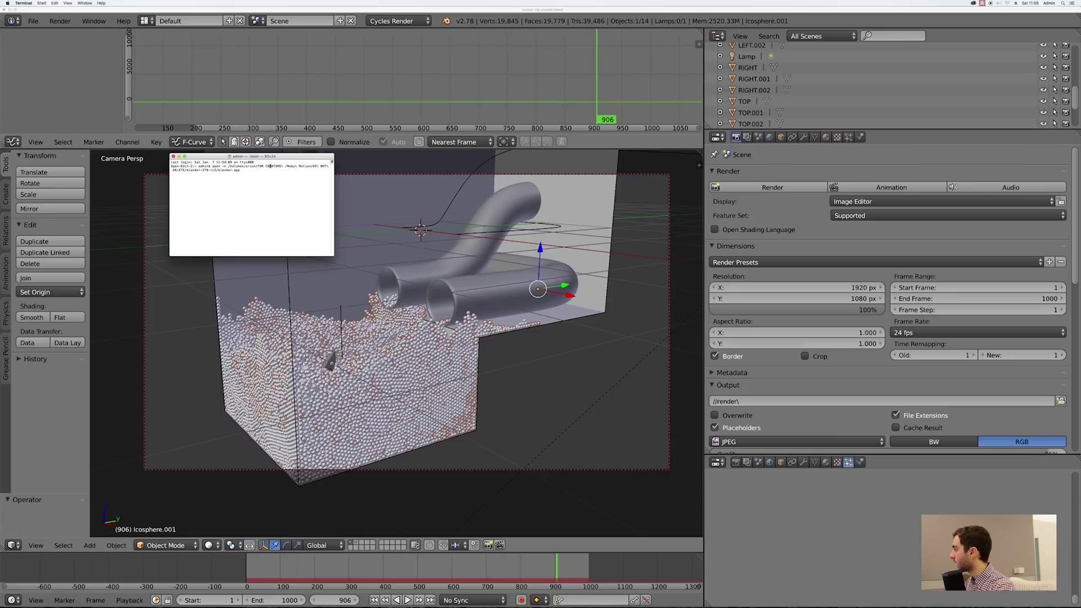
{"action": "type", "text": "\\"}
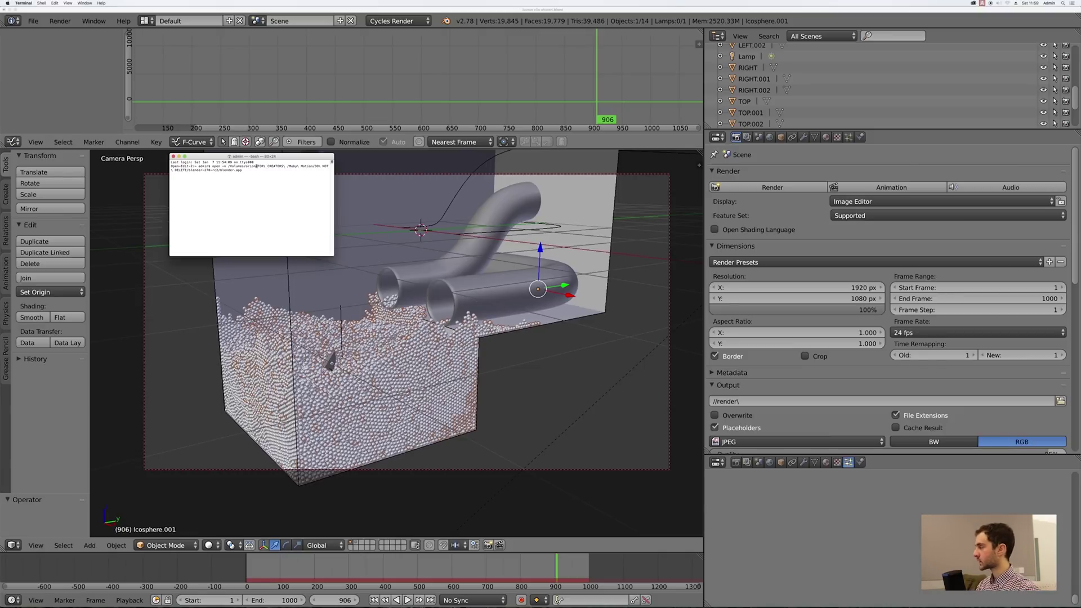
Launch the second Blender instance and open the recent file bonus clip shared.blend
{"action": "key", "text": "Return"}
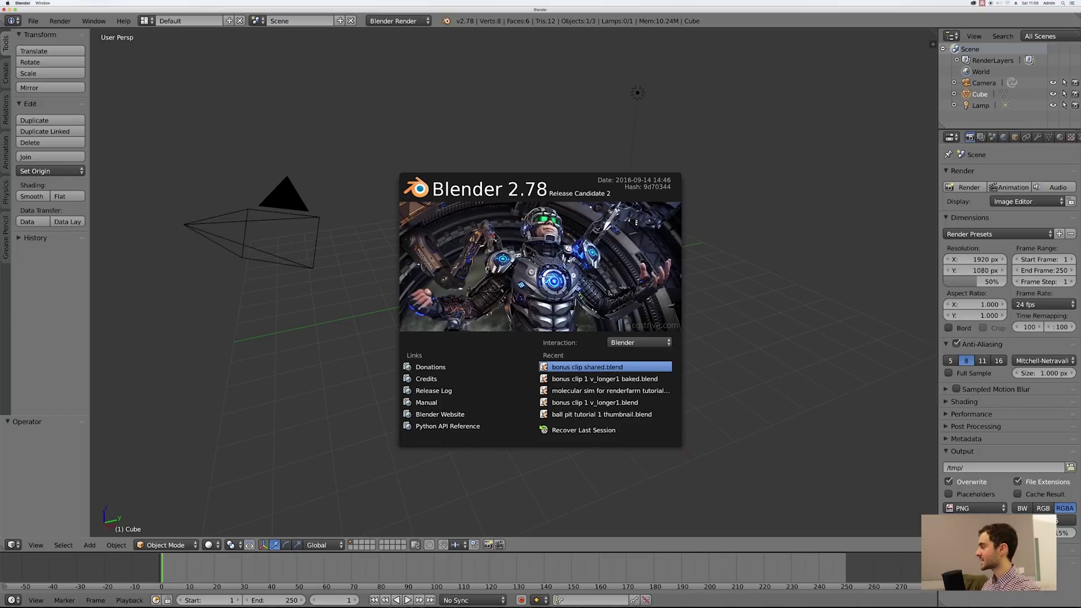
{"action": "left_click", "coordinate": [587, 367]}
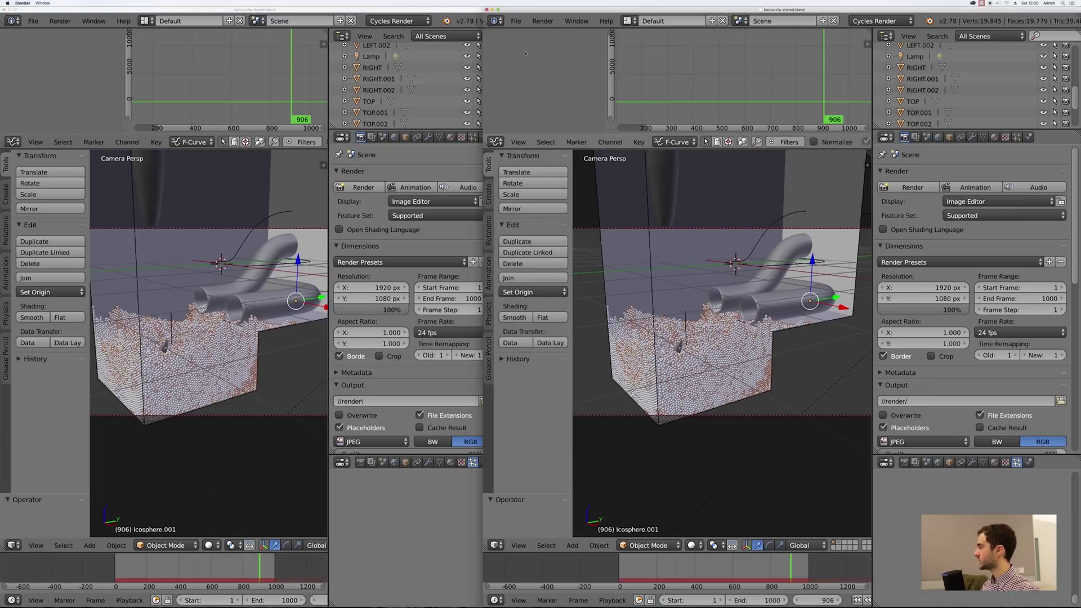
Set the second instance's compute device to OpenCL using both FirePro D700 GPUs
{"action": "left_click", "coordinate": [516, 21]}
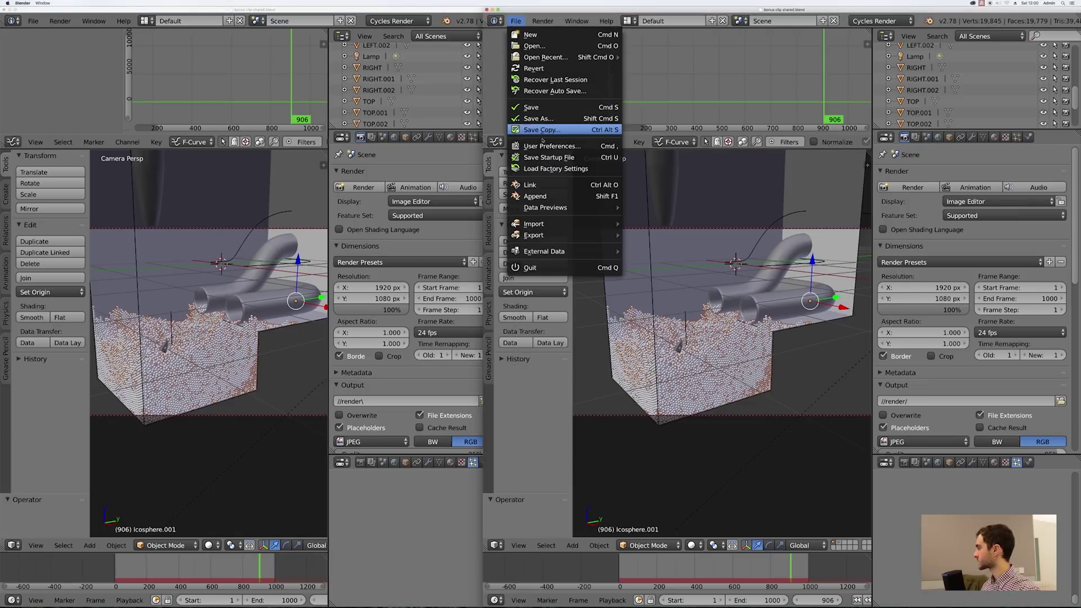
{"action": "left_click", "coordinate": [549, 146]}
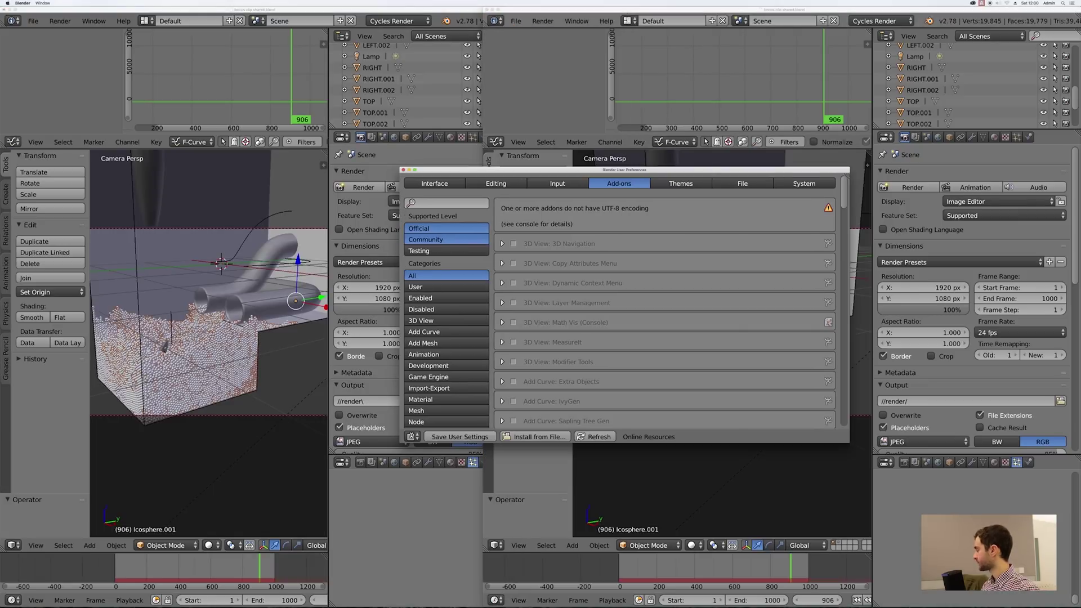
{"action": "left_click", "coordinate": [806, 184]}
{"action": "scroll", "coordinate": [613, 263], "scroll_direction": "down", "scroll_amount": 4}
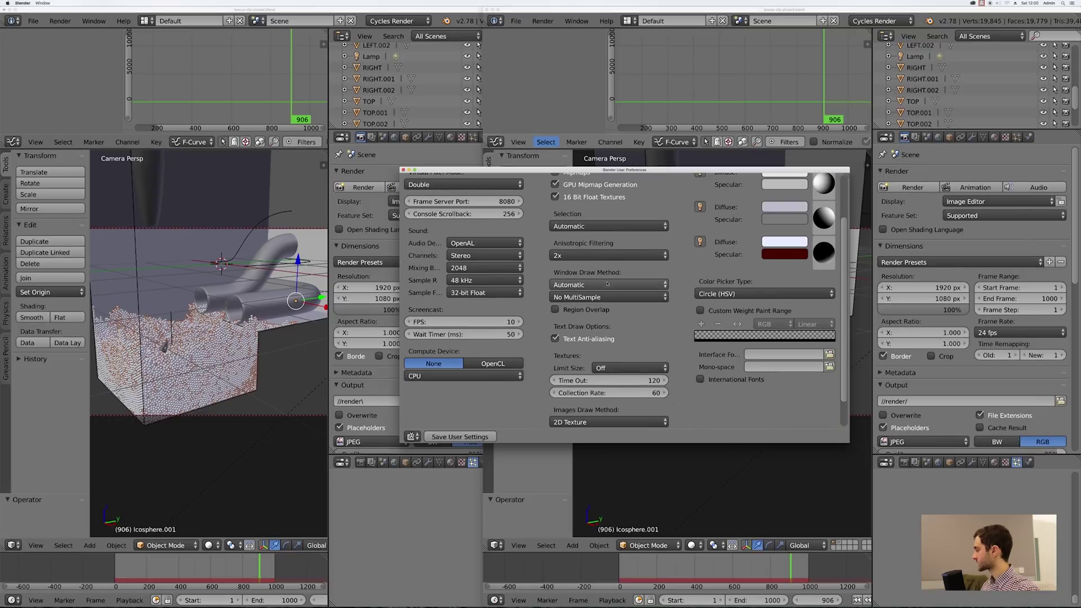
{"action": "left_click", "coordinate": [493, 331]}
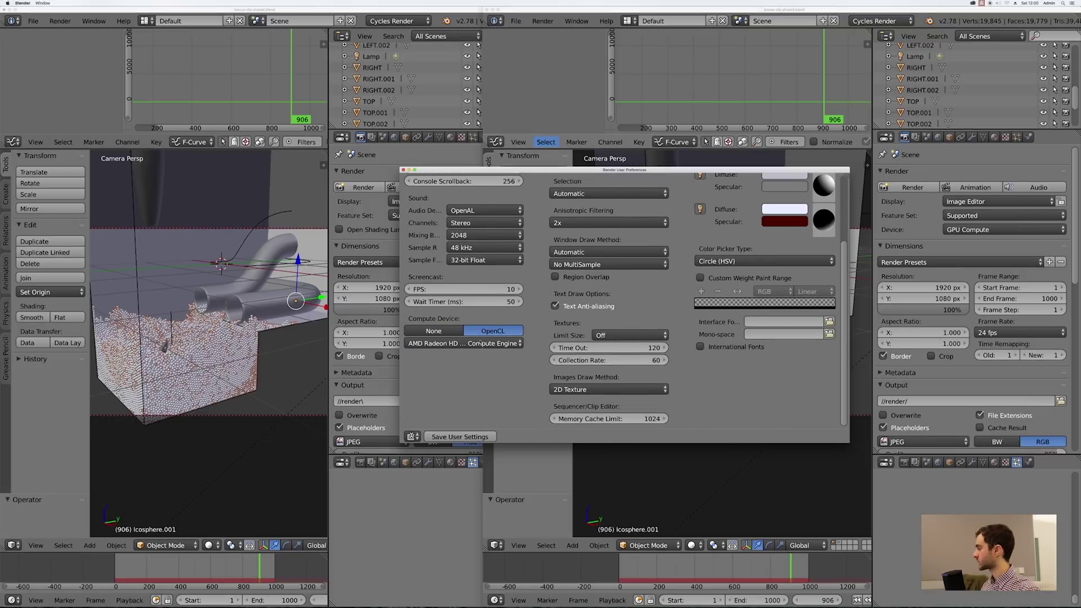
{"action": "left_click", "coordinate": [498, 344]}
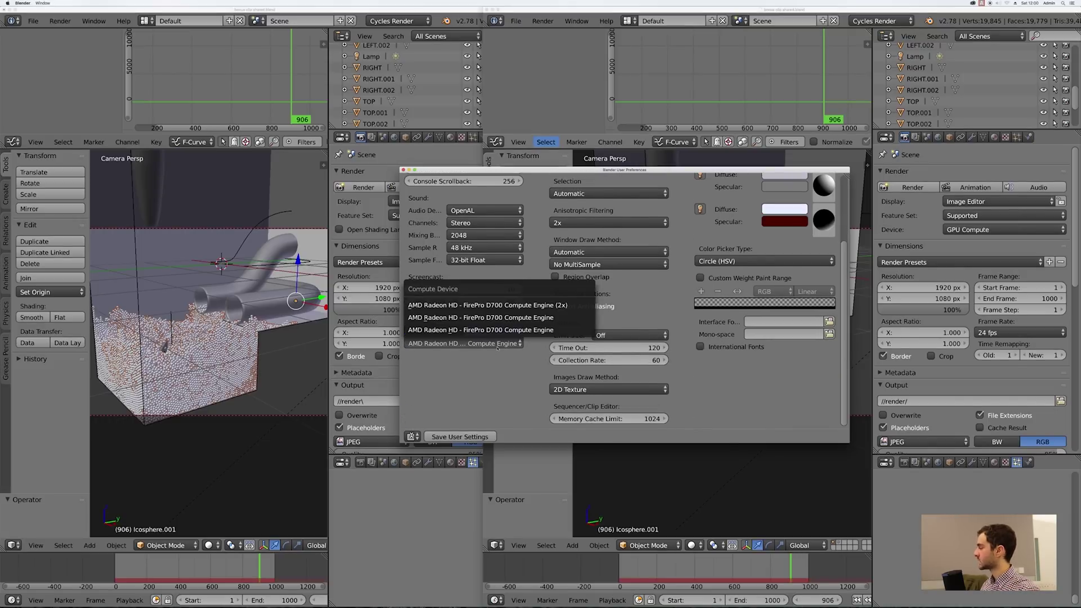
{"action": "left_click", "coordinate": [500, 306]}
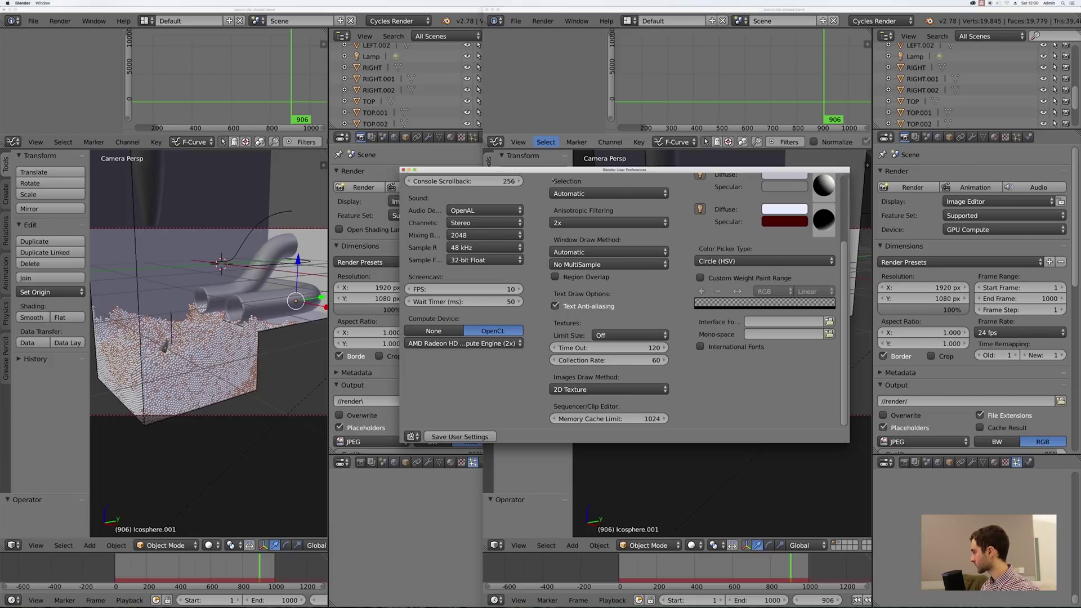
{"action": "left_click", "coordinate": [403, 170]}
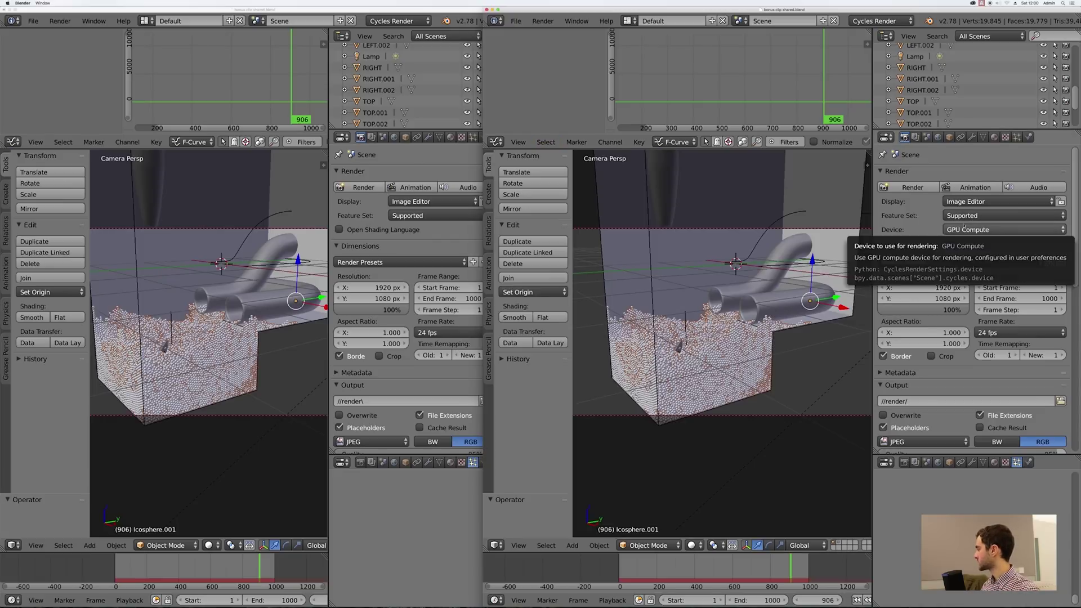
Launch animation renders on the GPU instance (frame 31) and the CPU instance (frame 32) simultaneously
{"action": "left_click", "coordinate": [960, 189]}
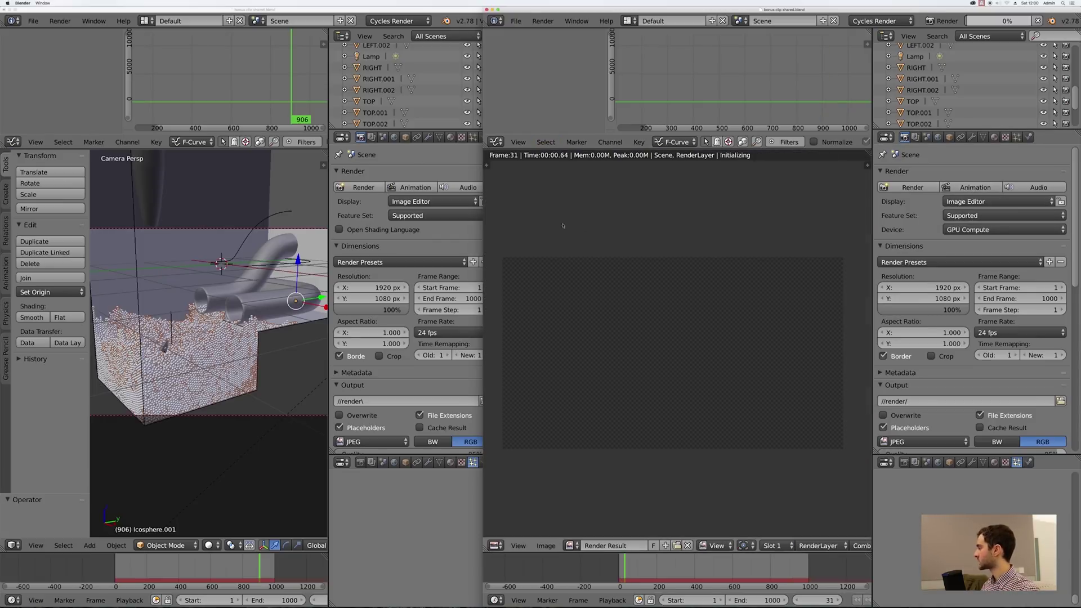
{"action": "key", "text": "ctrl+F12"}
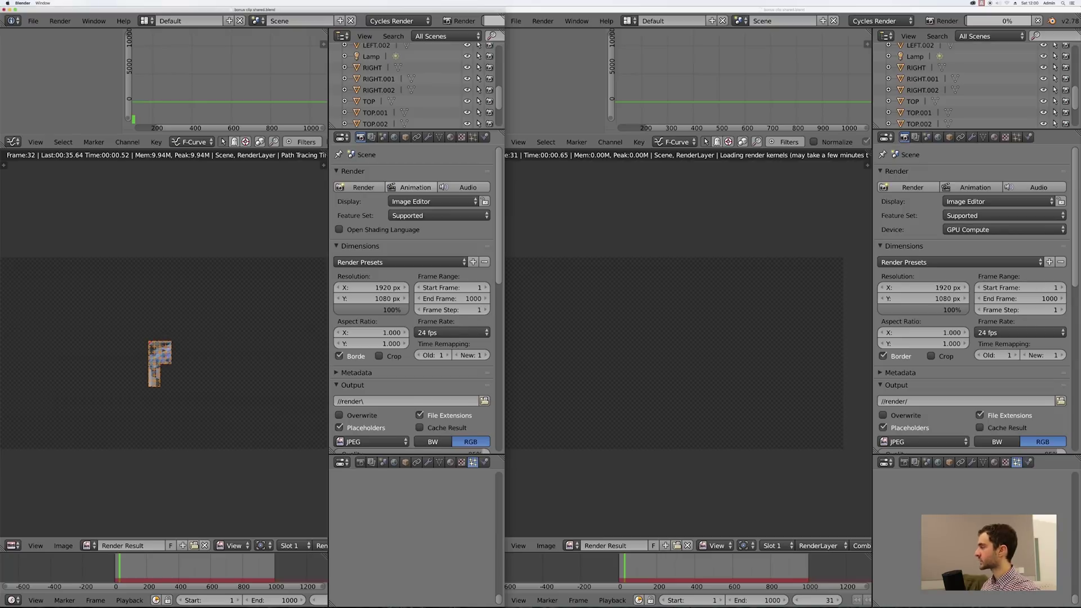
{"action": "left_click", "coordinate": [536, 182]}
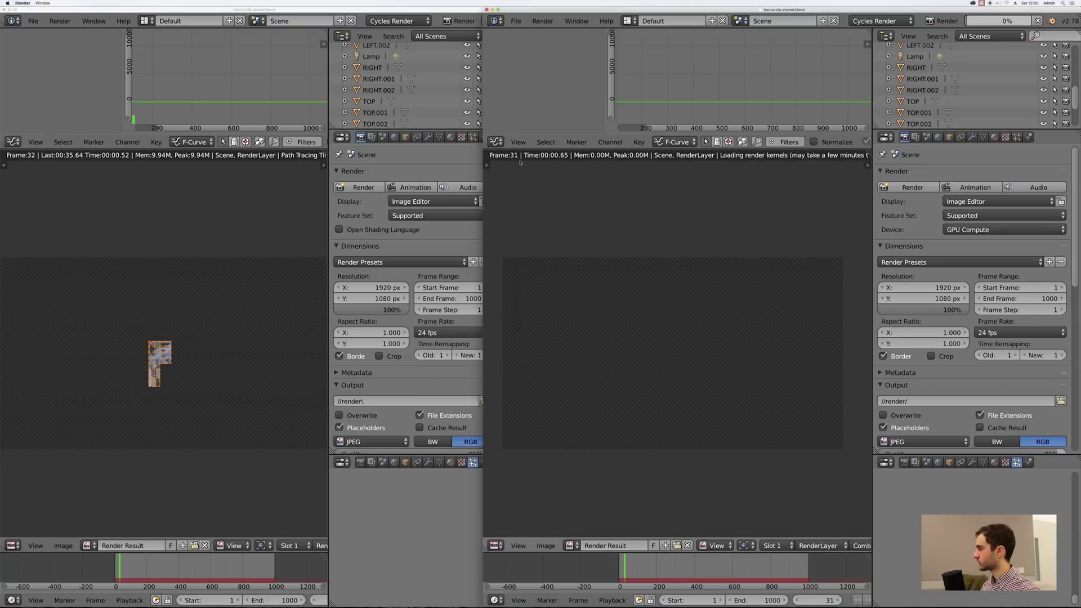